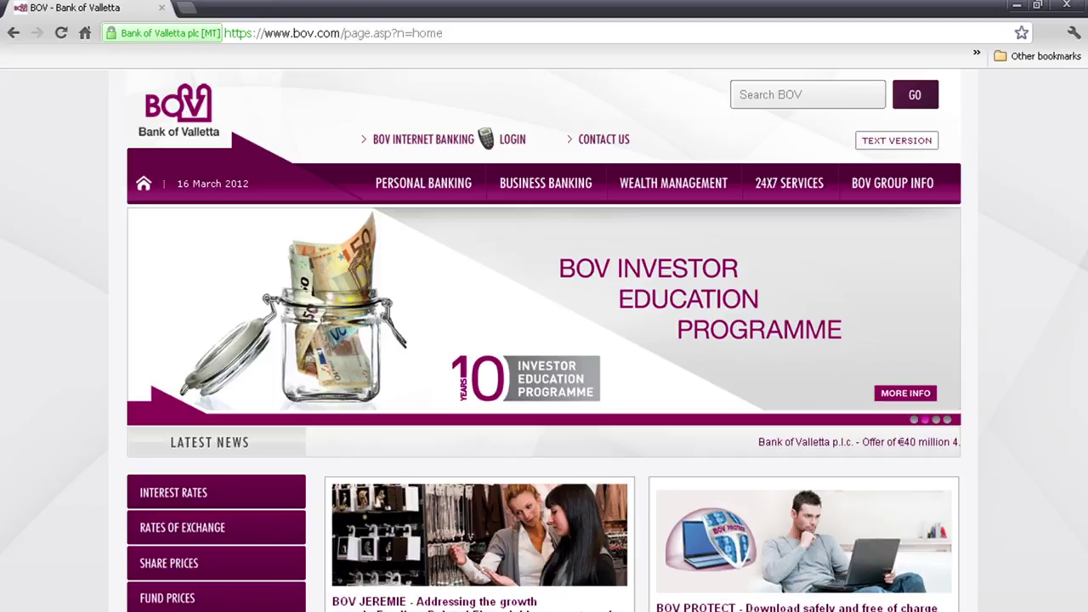
- Log in with the internet banking user ID and a Securekey code, then maximize the welcome window
left_click(512, 139)
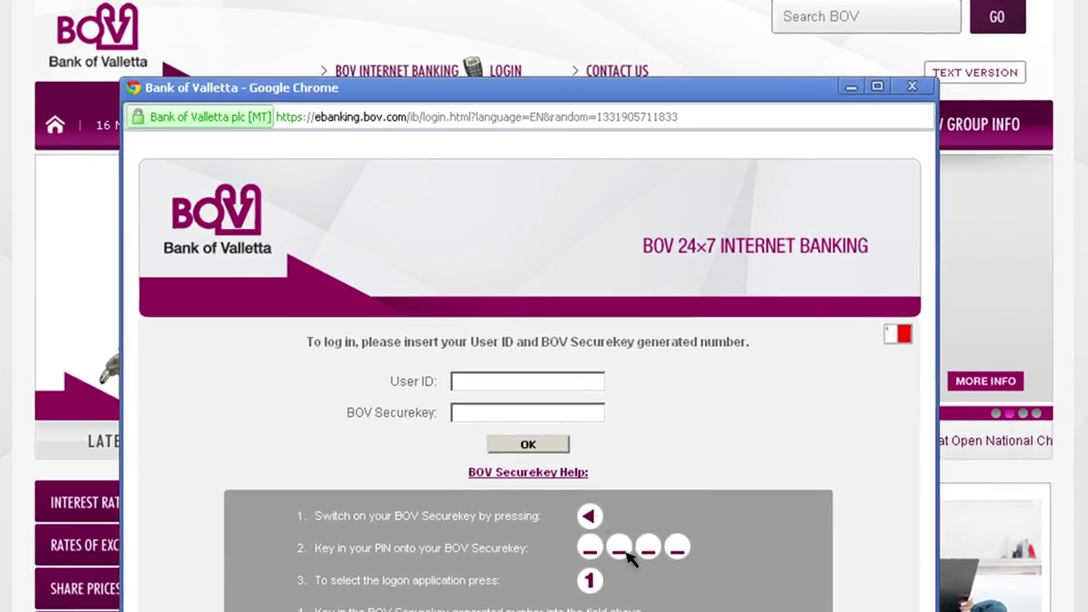
left_click(493, 384)
type("111111")
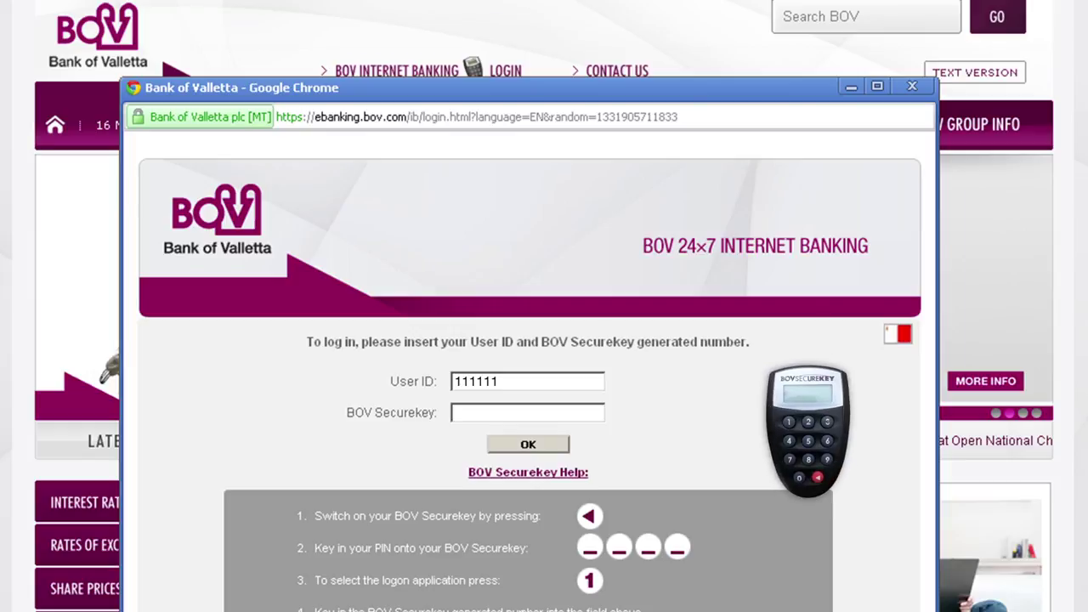
left_click(818, 477)
left_click(473, 414)
type("222222")
left_click(534, 446)
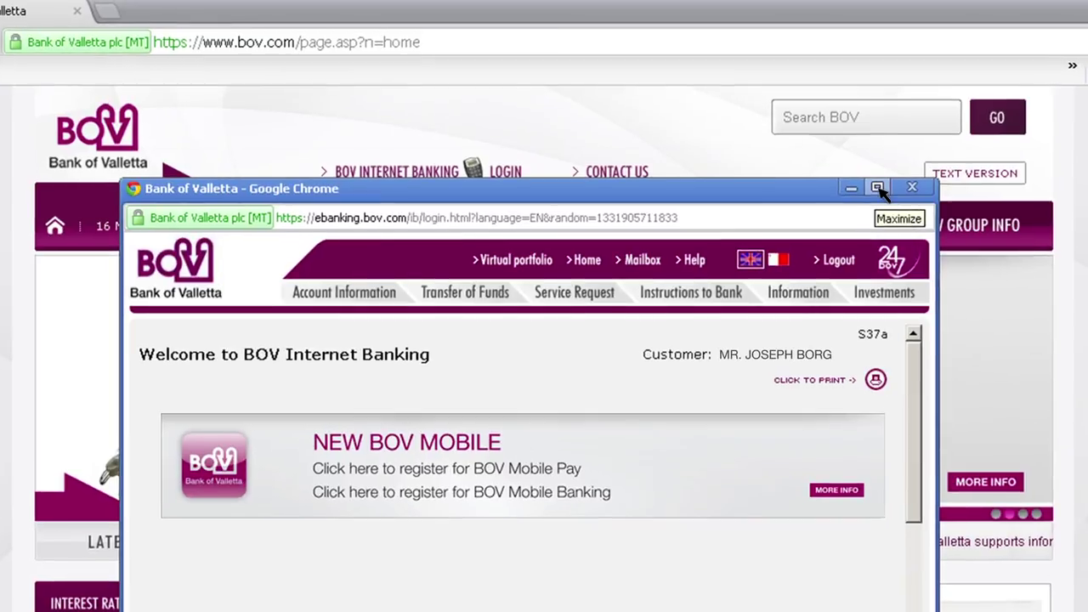
left_click(877, 188)
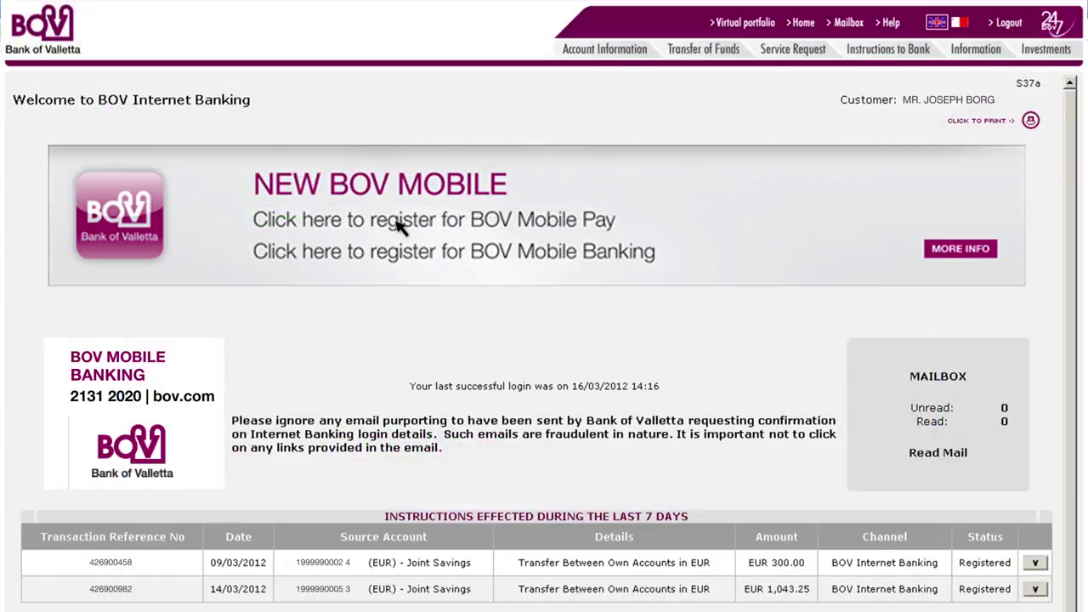
- Start BOV Mobile Pay registration to bring up the step 1 details form
left_click(398, 224)
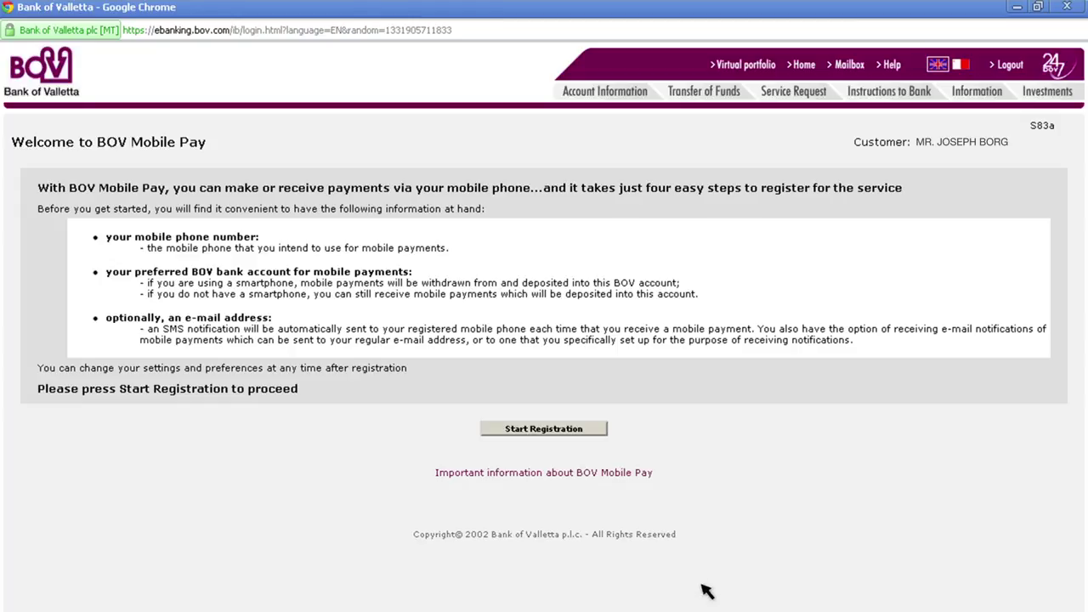
left_click(544, 429)
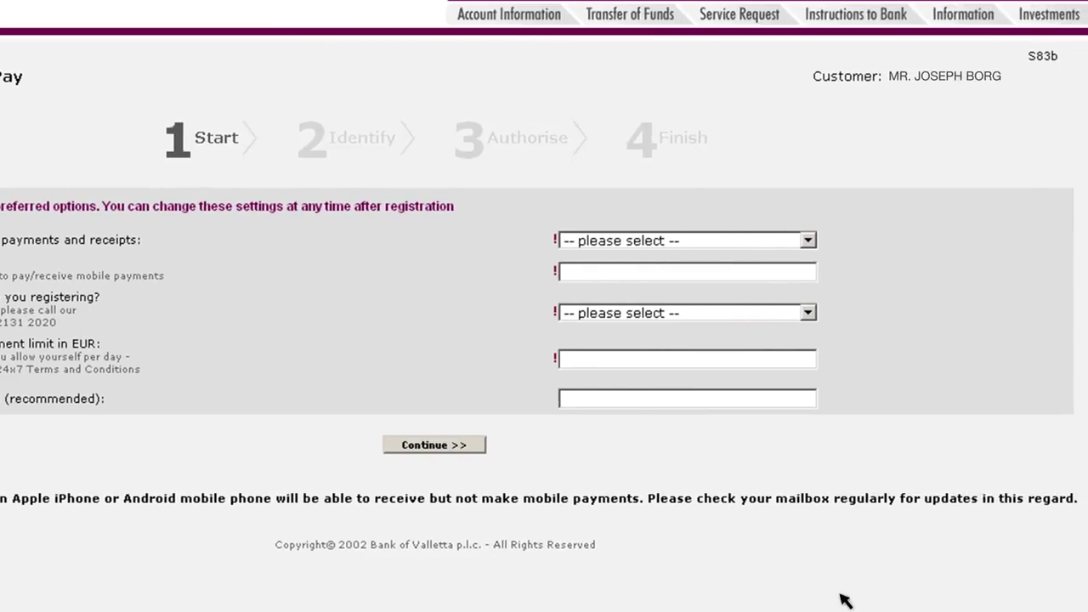
- Submit the mobile number, 500.00 EUR daily limit, Cashlink account and Apple iPhone phone type
left_click(585, 275)
type("99174049")
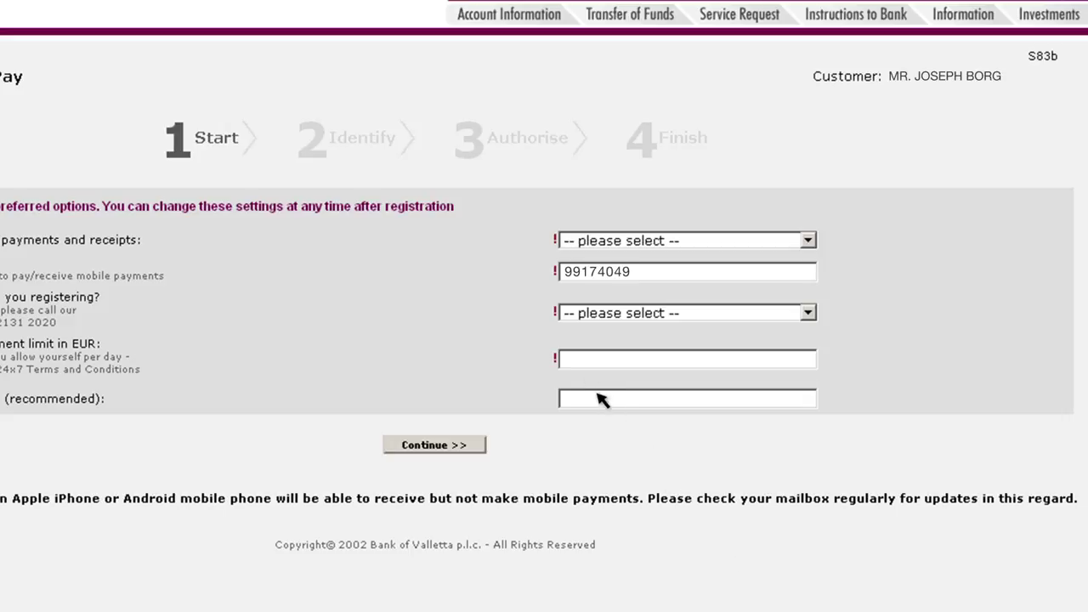
left_click(574, 366)
type("500.00")
left_click(618, 242)
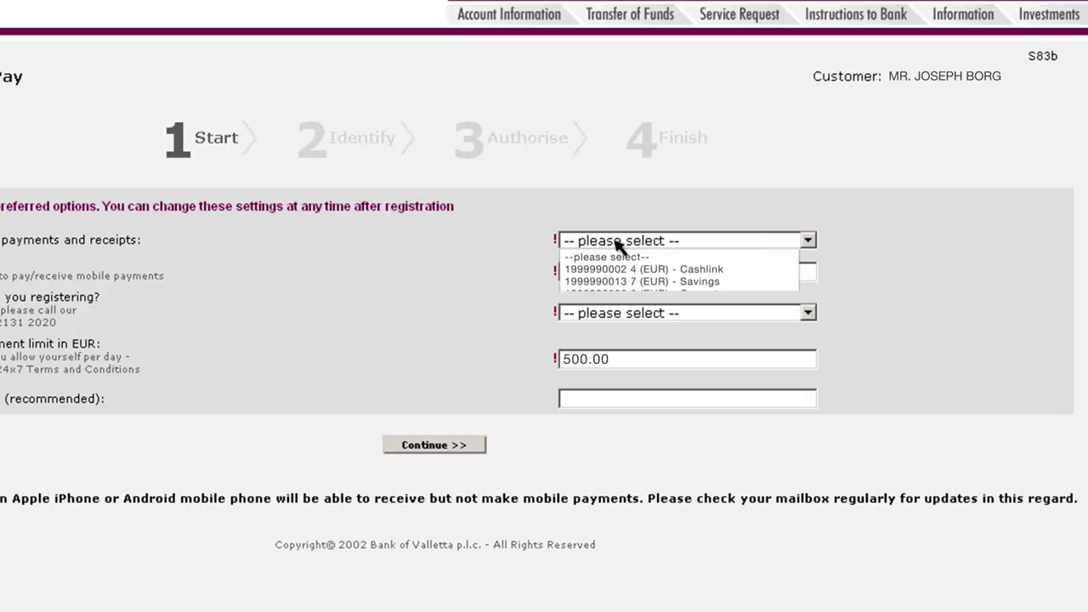
left_click(586, 269)
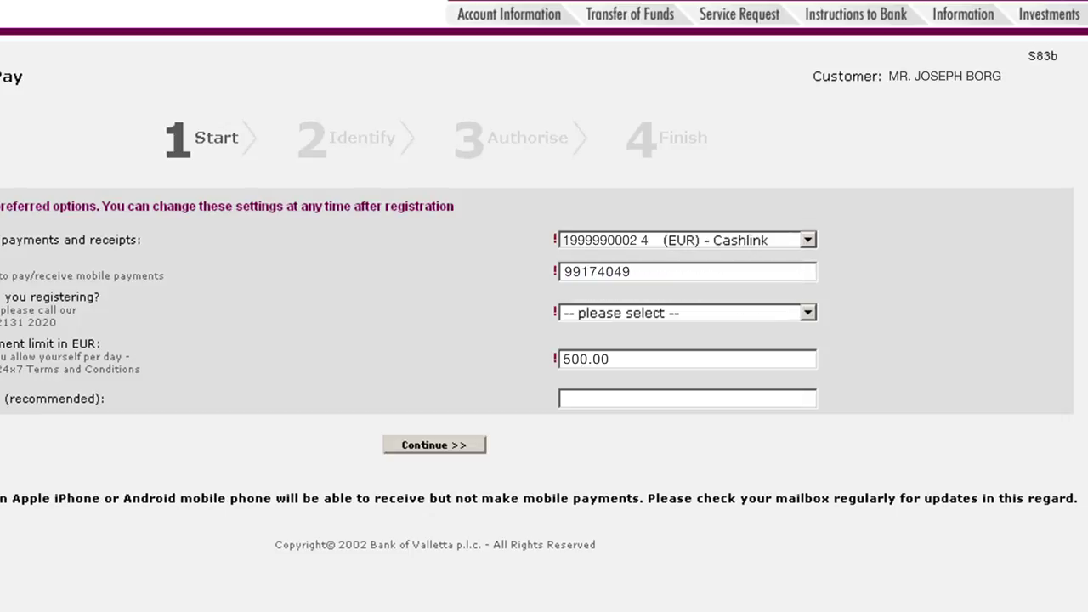
left_click(665, 314)
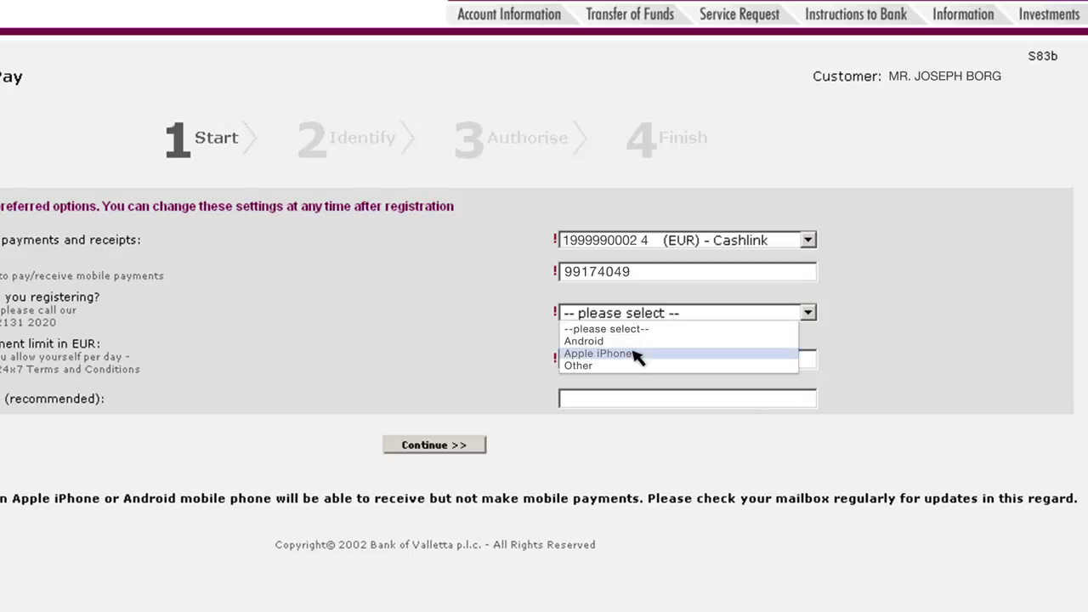
left_click(635, 355)
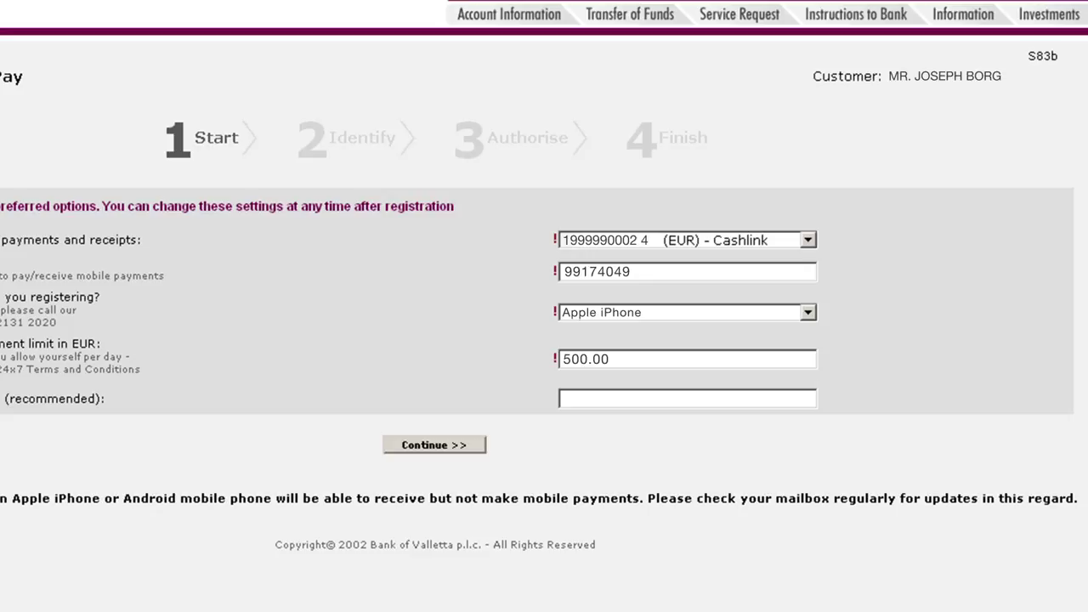
left_click(459, 446)
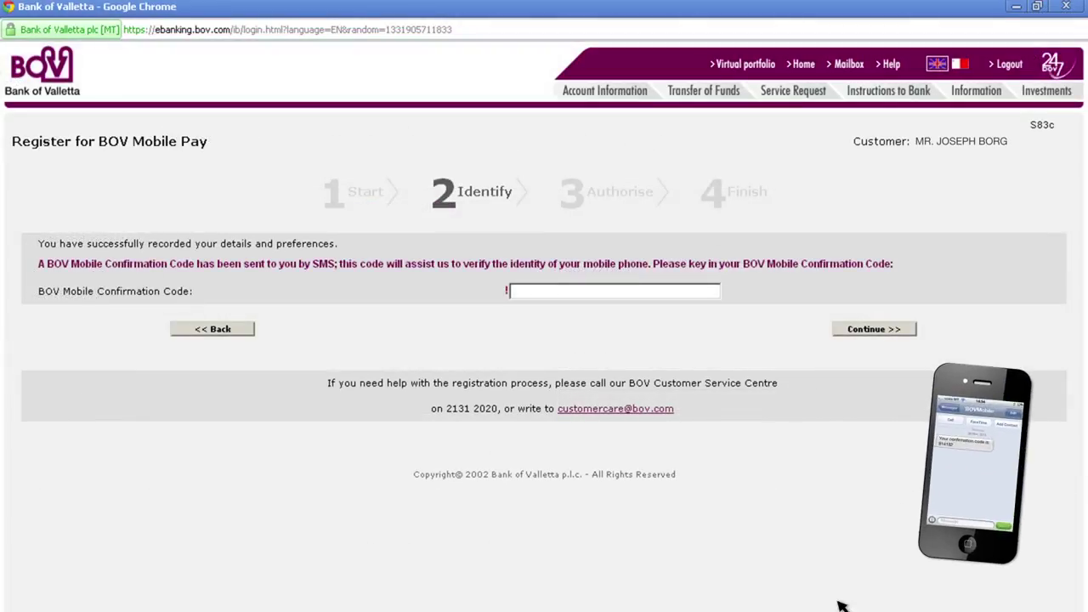
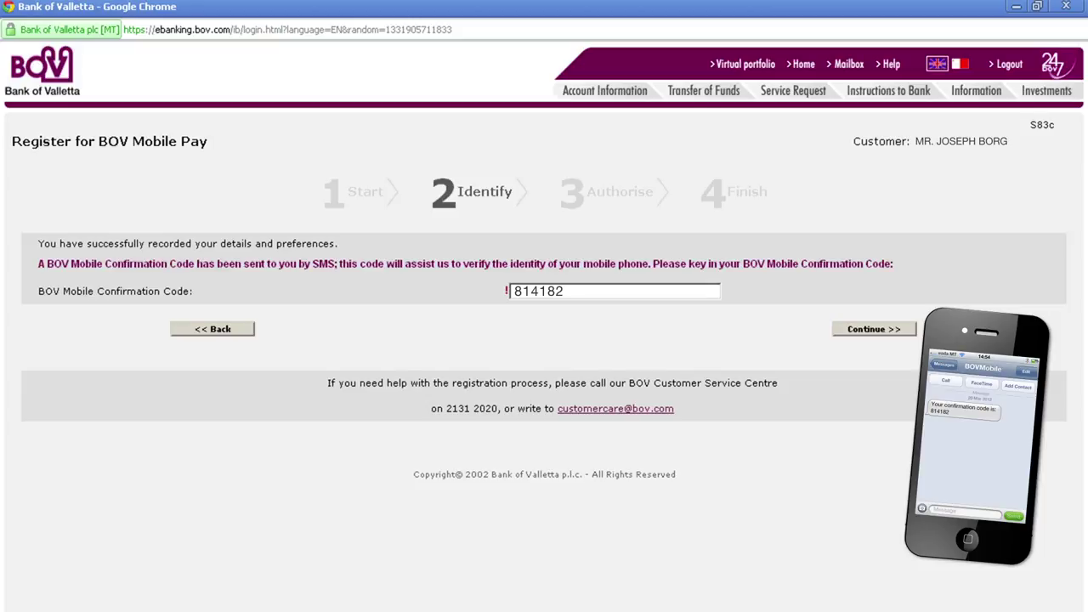
- Enter the SMS confirmation code and continue to the Authorise summary
left_click(876, 328)
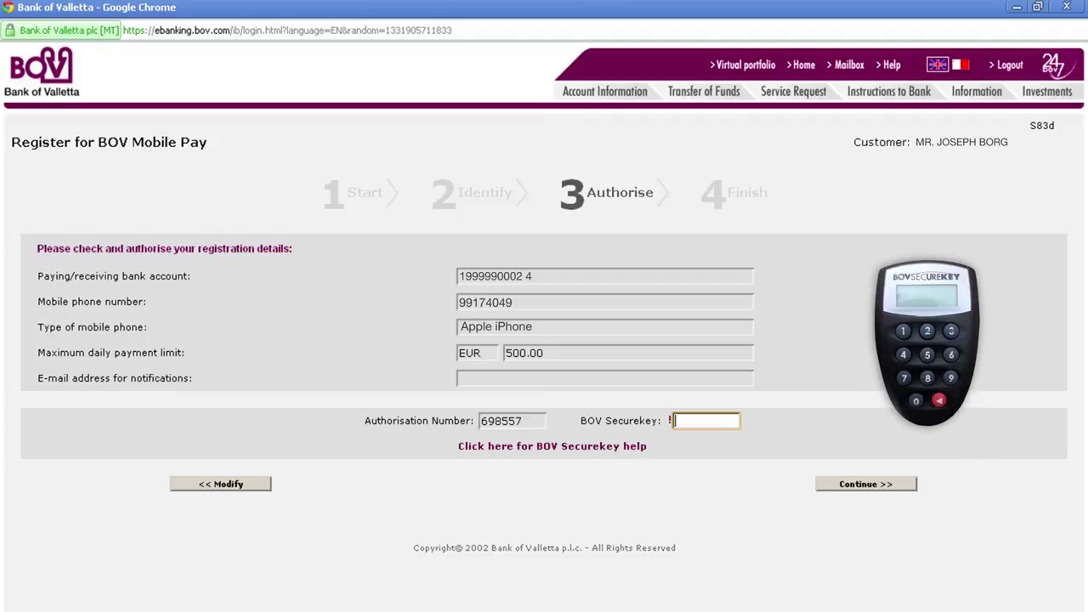
- Authorise the Mobile Pay registration with a Securekey-generated code
left_click(939, 400)
type("222222")
left_click(874, 487)
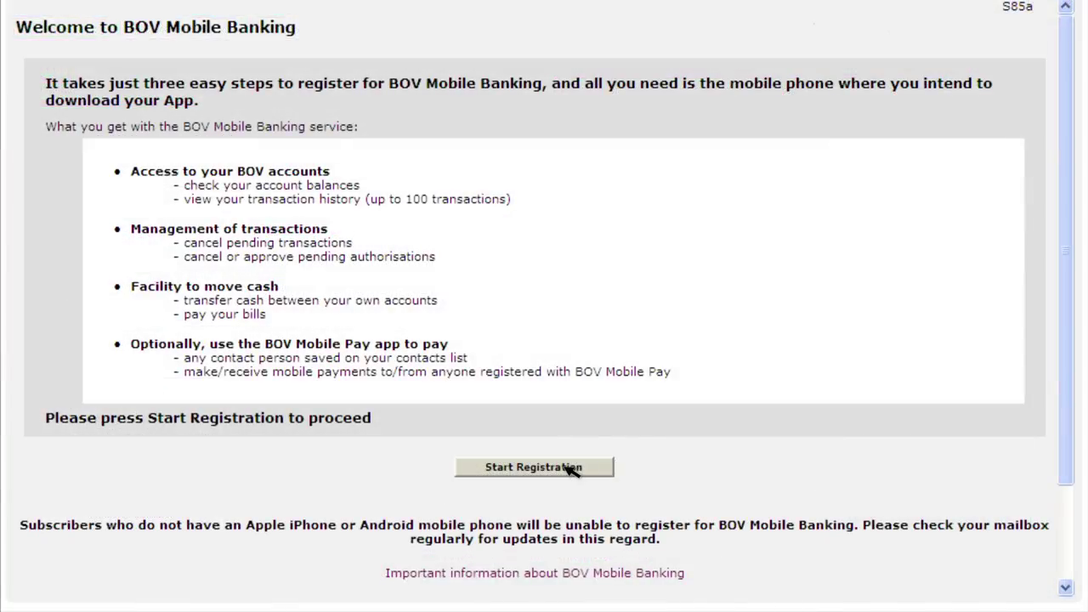
- Start BOV Mobile Banking registration and submit the mobile phone number
left_click(564, 467)
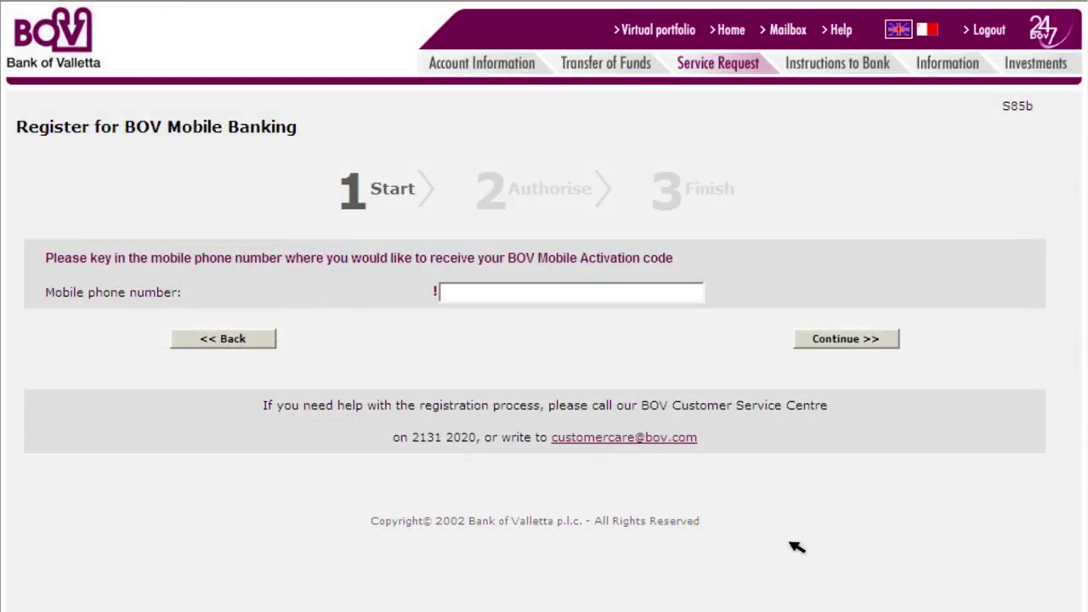
left_click(464, 298)
type("99174049")
left_click(841, 340)
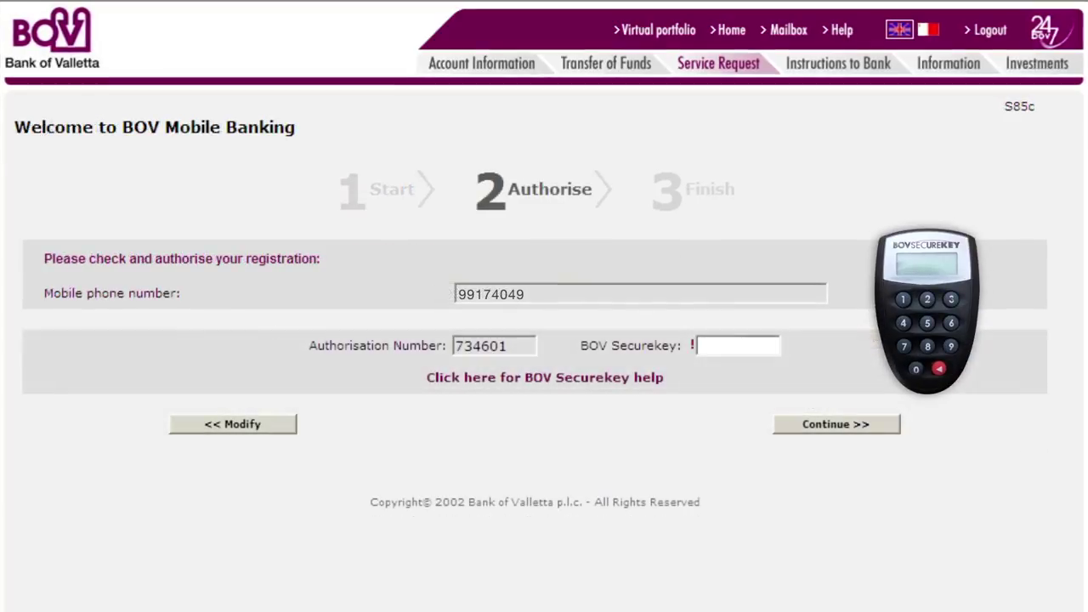
- Generate a Securekey authorisation code and enter it to authorise the mobile registration
left_click(938, 368)
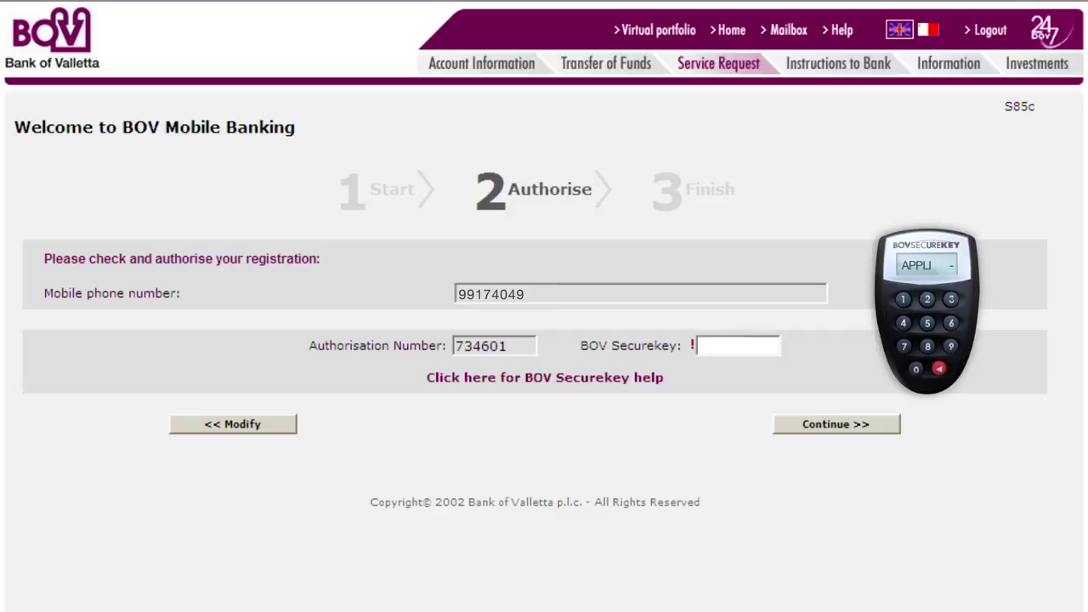
left_click(928, 301)
left_click(709, 349)
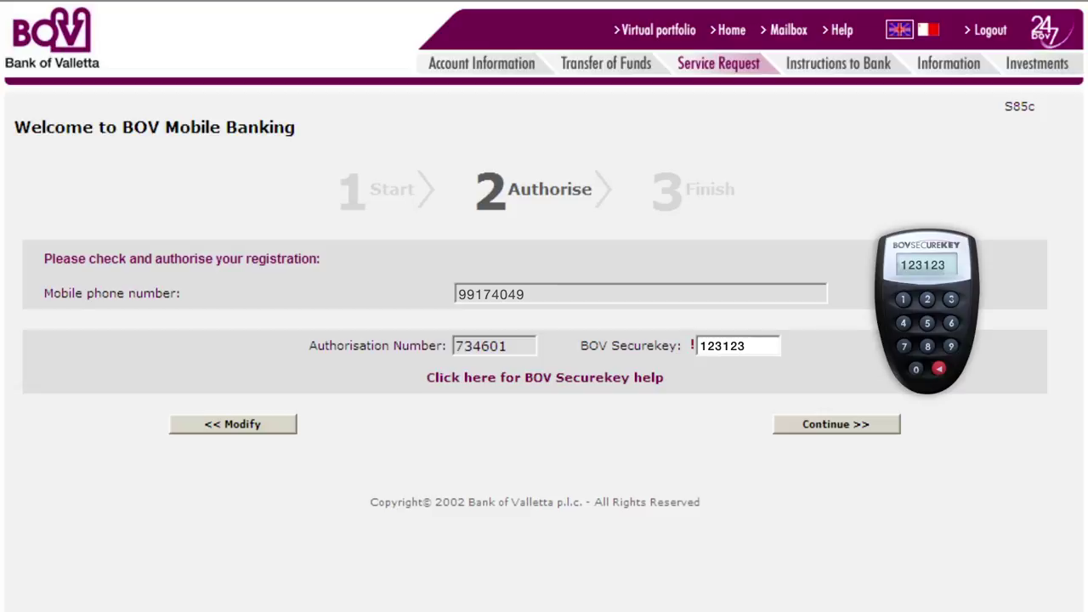
left_click(838, 427)
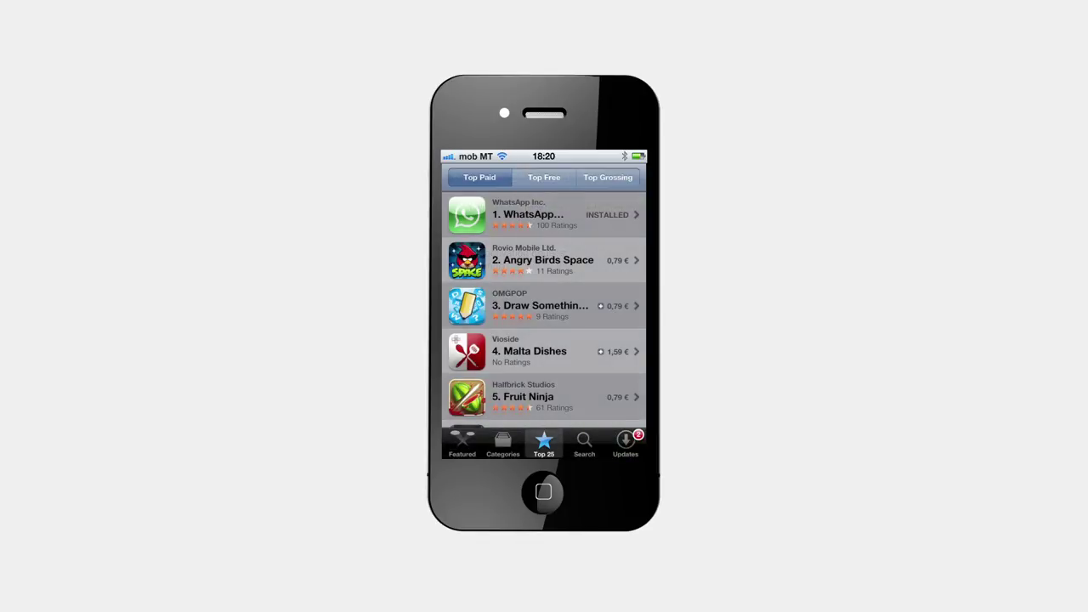
- Search the App Store for 'bov mobile' and open Bank of Valletta's BOV Mobile result
left_click(583, 442)
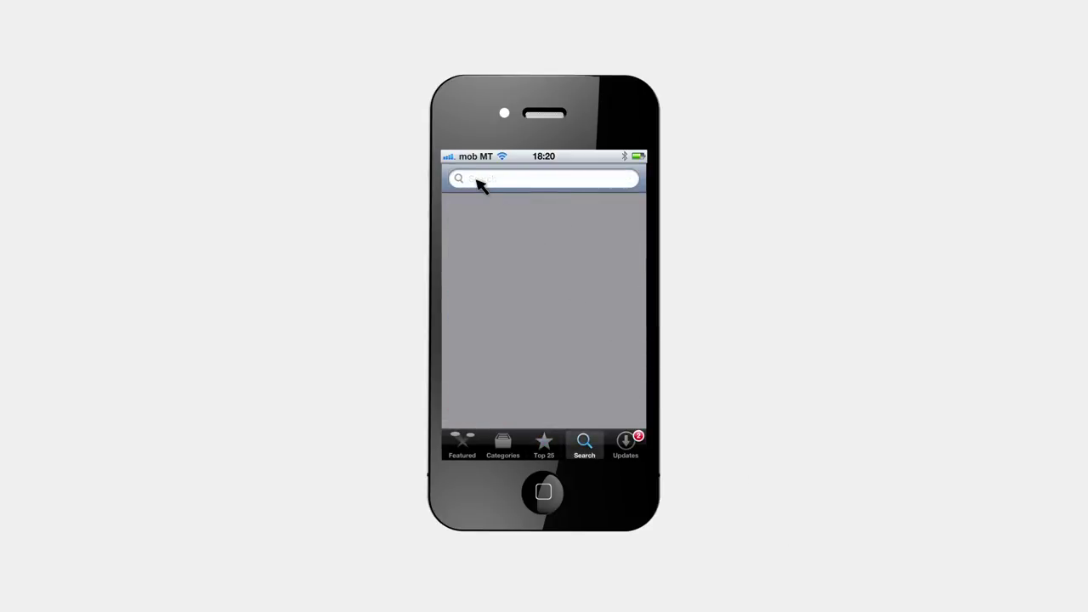
left_click(478, 185)
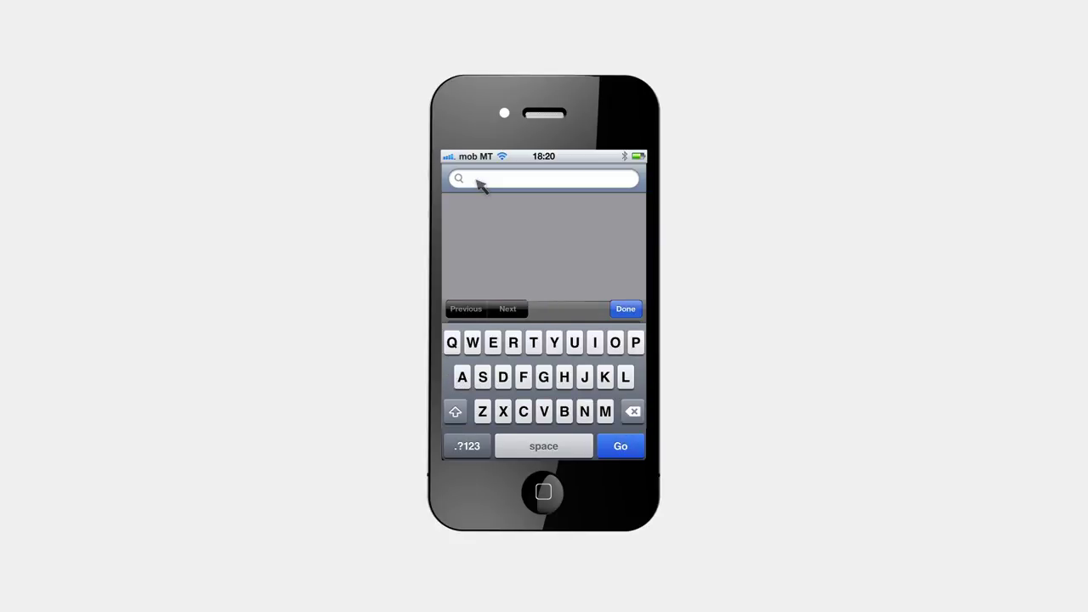
type("bov mobile")
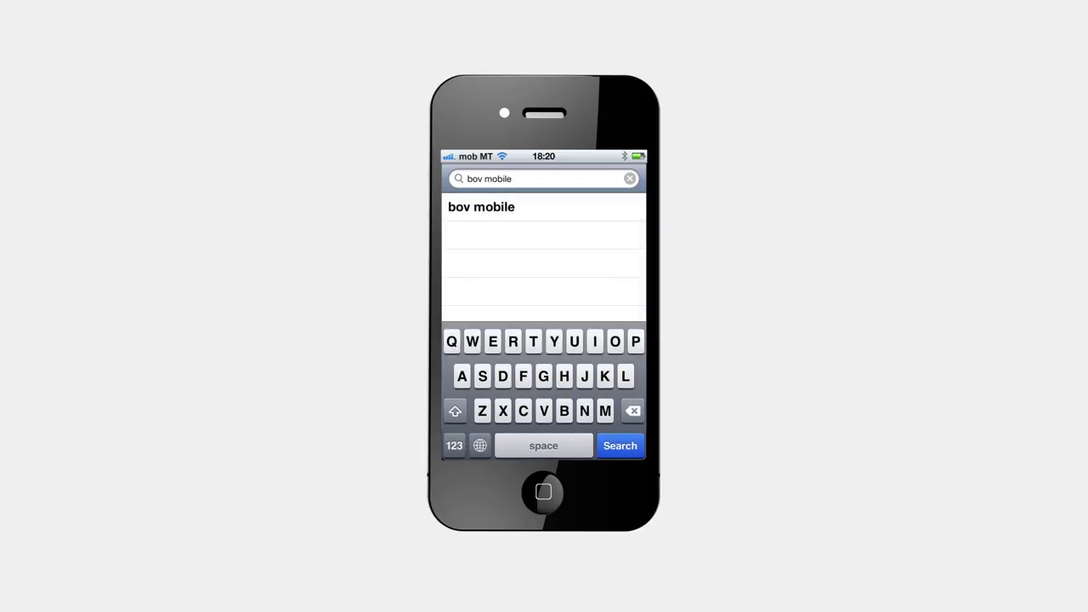
left_click(627, 451)
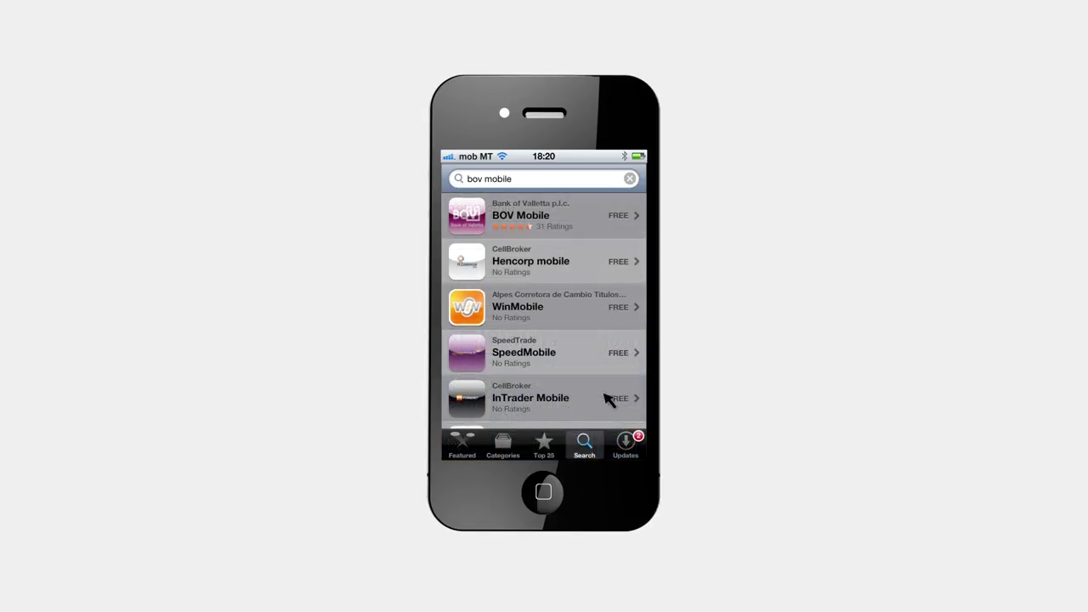
left_click(469, 220)
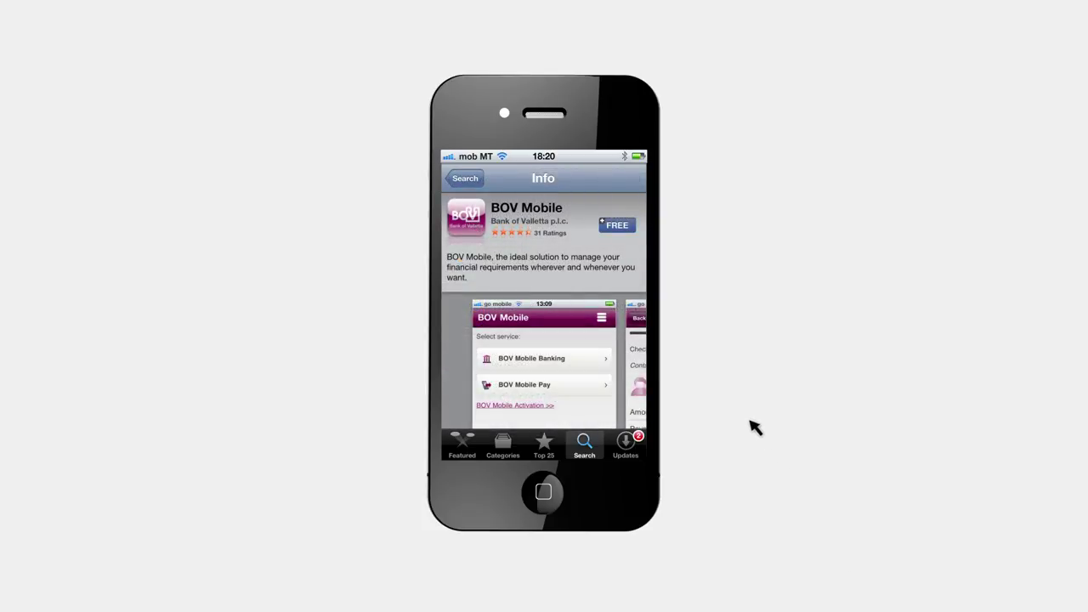
- Choose FREE and then INSTALL APP for BOV Mobile
left_click(614, 225)
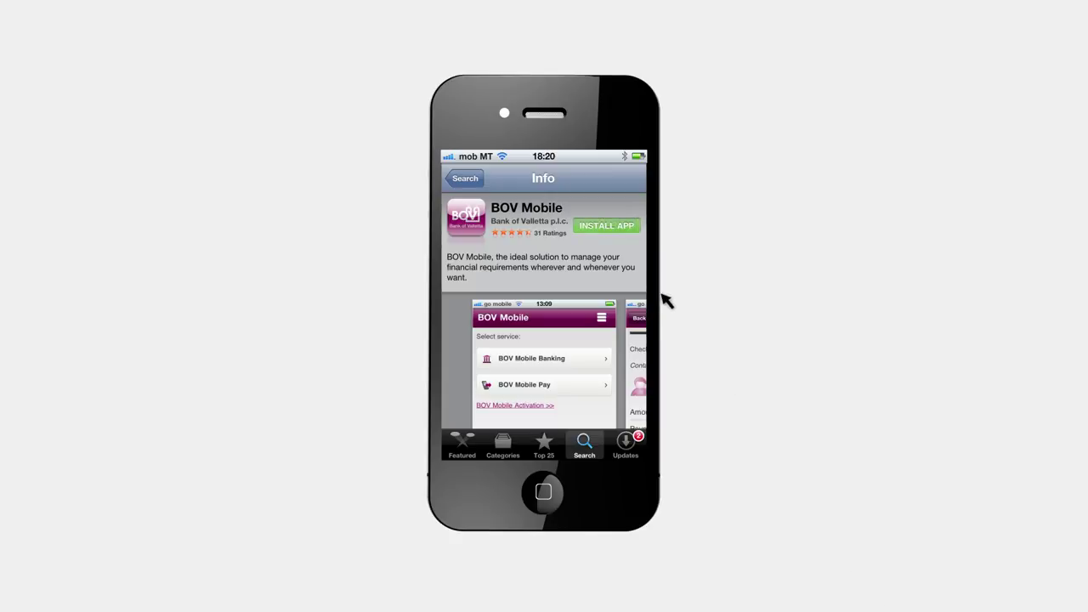
left_click(617, 228)
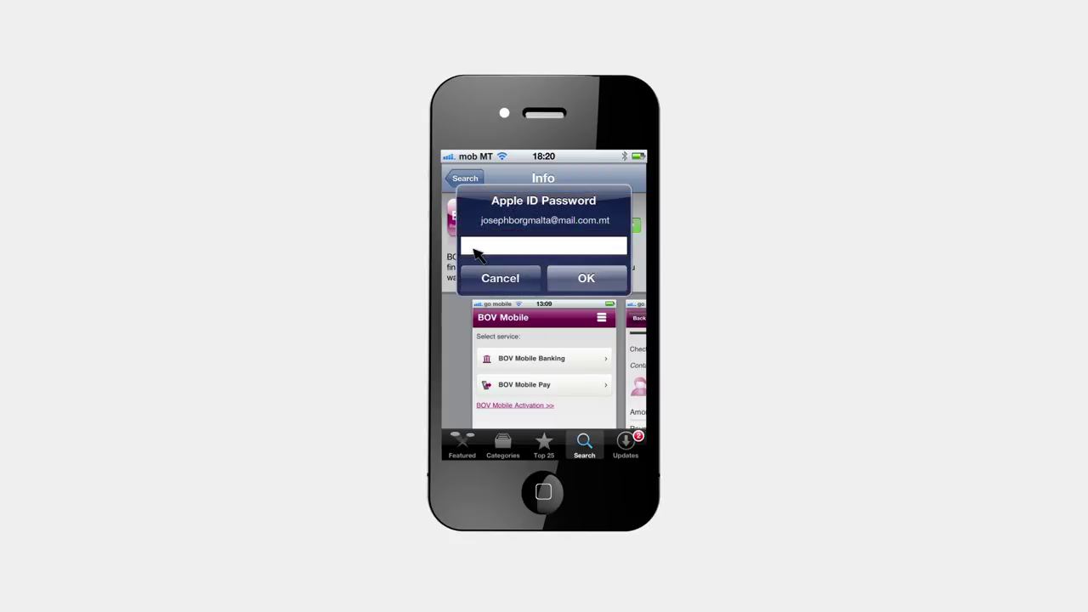
- Enter the Apple ID password and confirm so BOV Mobile downloads
left_click(476, 247)
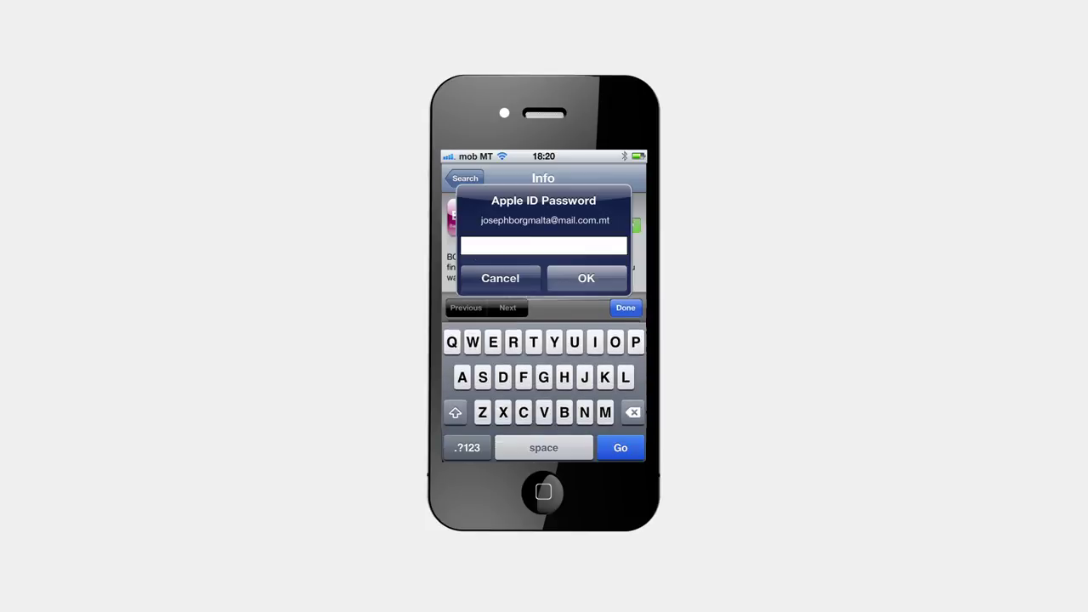
type("********")
left_click(585, 279)
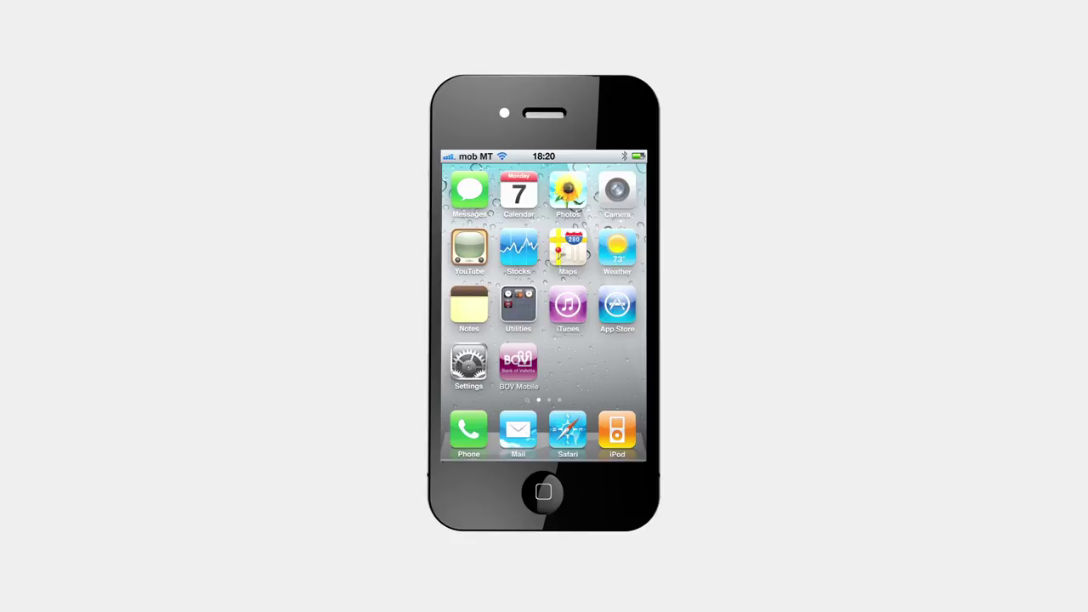
- Launch BOV Mobile, open BOV Mobile Activation and select the User ID field
left_click(518, 364)
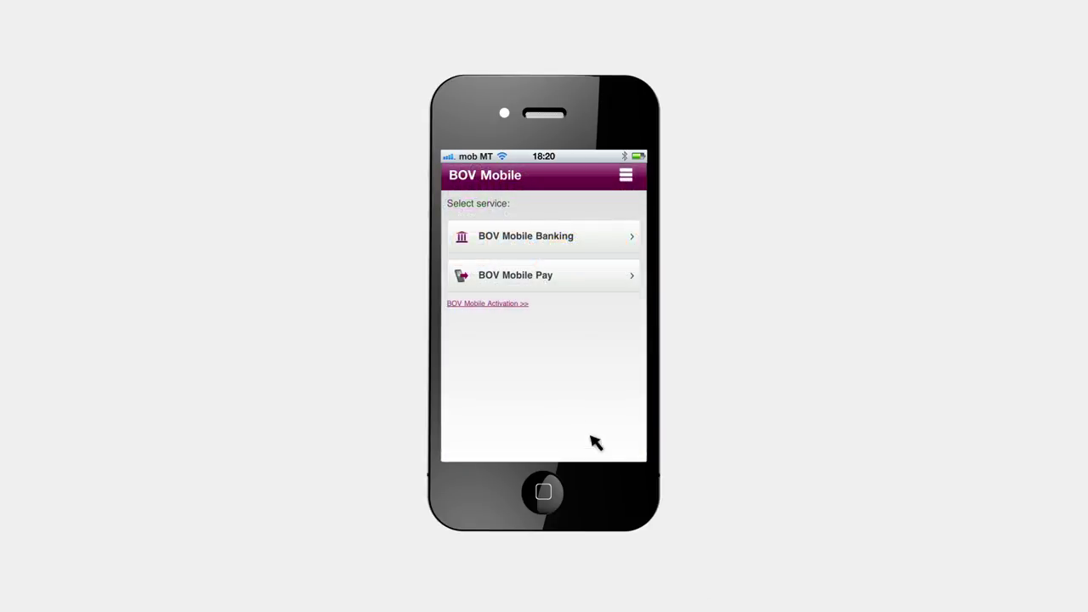
left_click(500, 304)
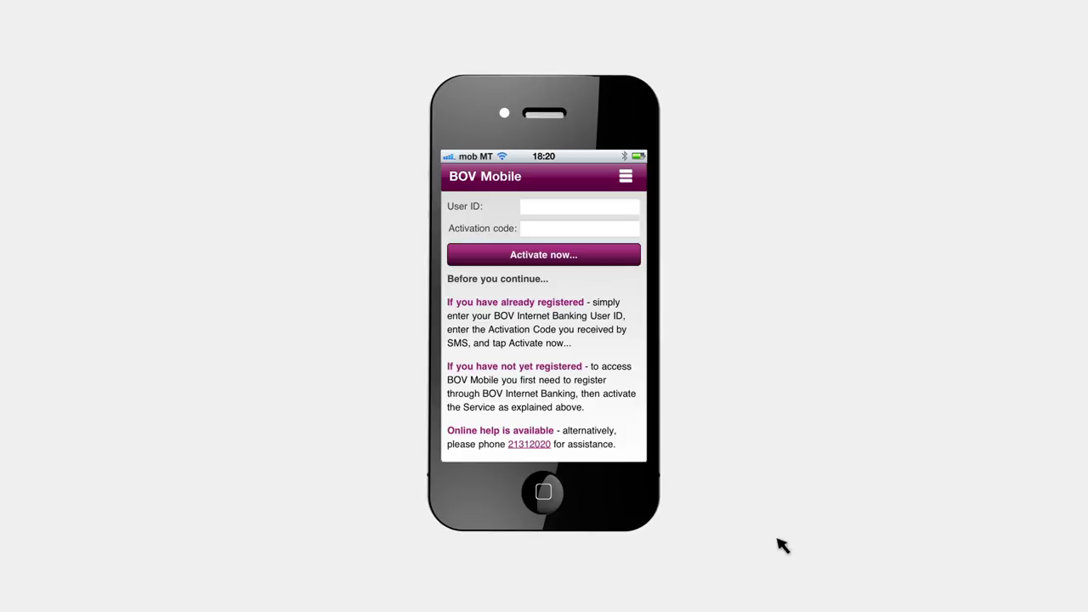
left_click(533, 209)
- Enter the internet banking user ID and the SMS activation code, then submit them with Activate now
type("111111")
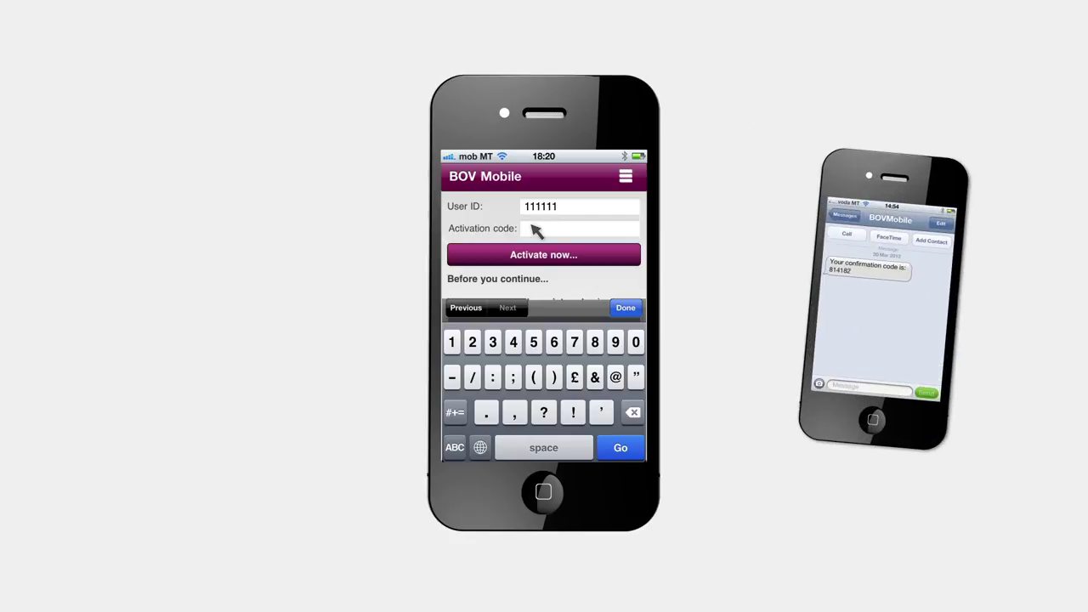
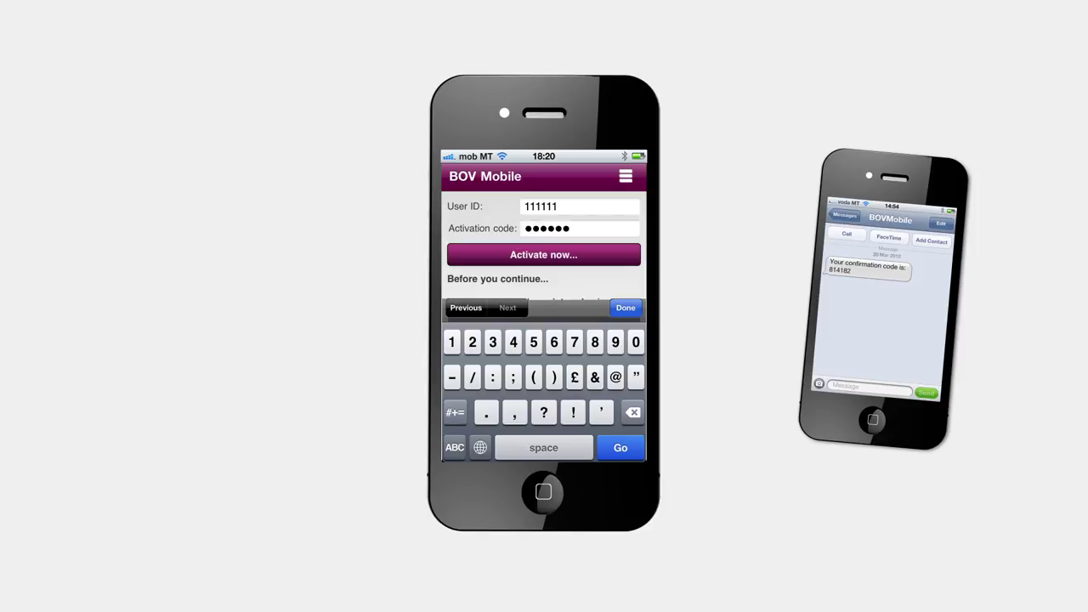
left_click(559, 261)
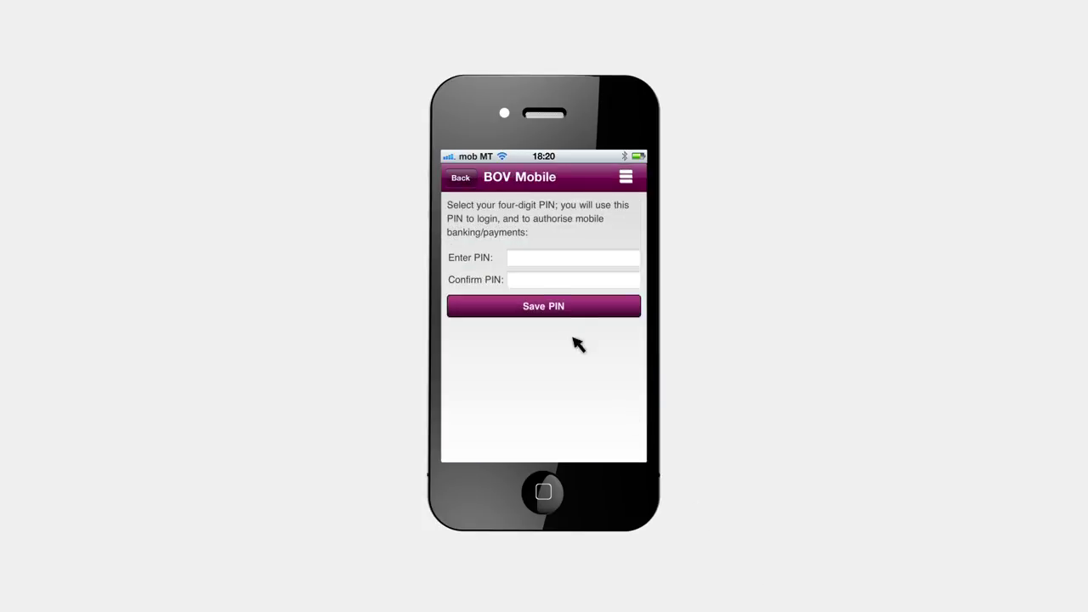
- Enter a new four-digit PIN in the Enter PIN field
left_click(519, 262)
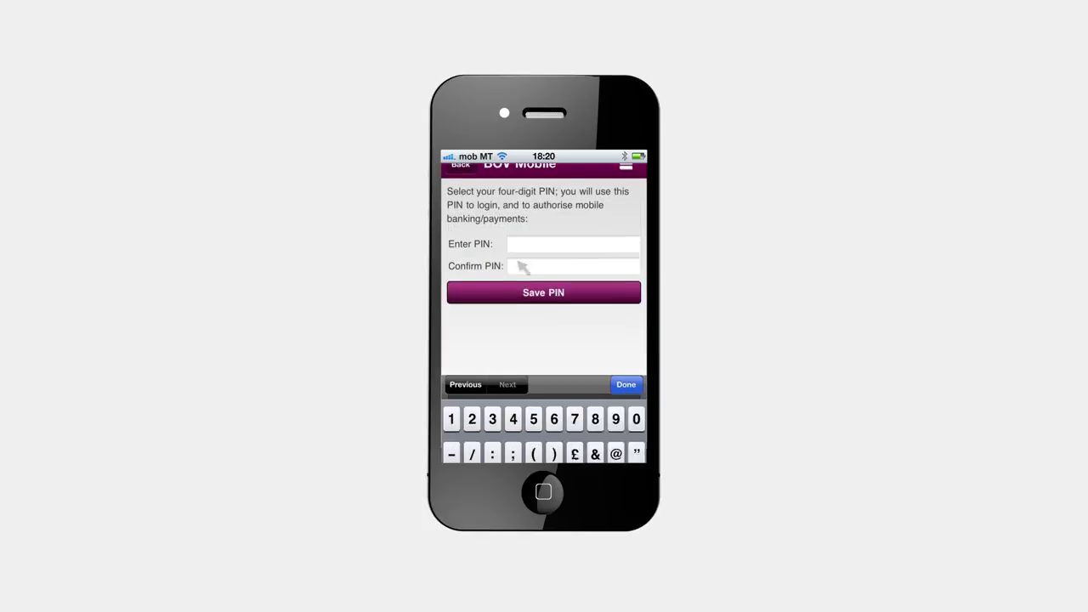
left_click(532, 342)
left_click(472, 342)
left_click(492, 341)
left_click(451, 341)
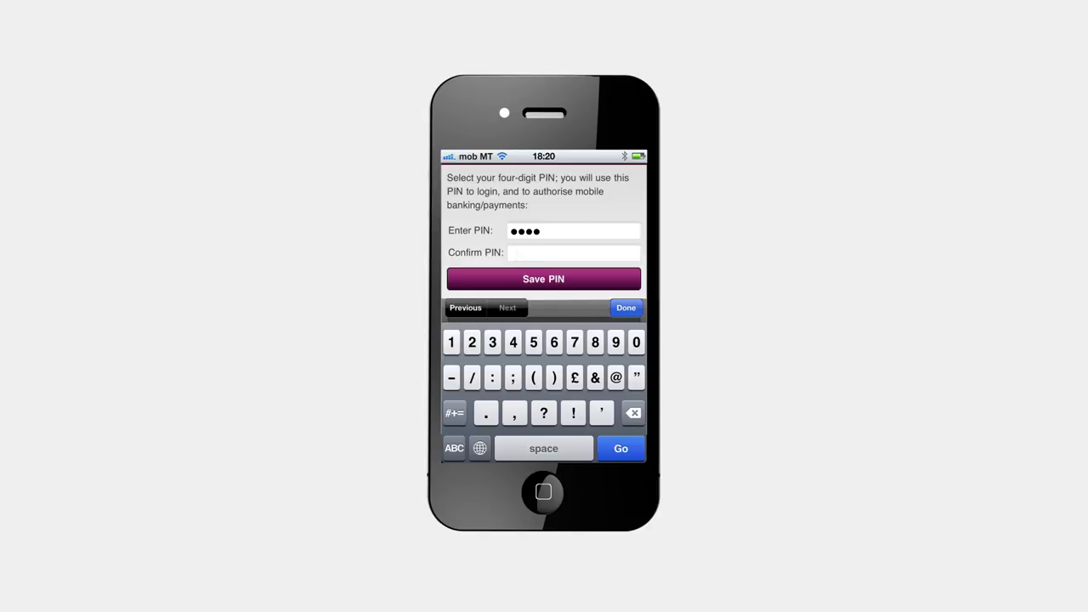
- Confirm the same PIN, save it, and go back to the BOV Mobile homepage
left_click(550, 287)
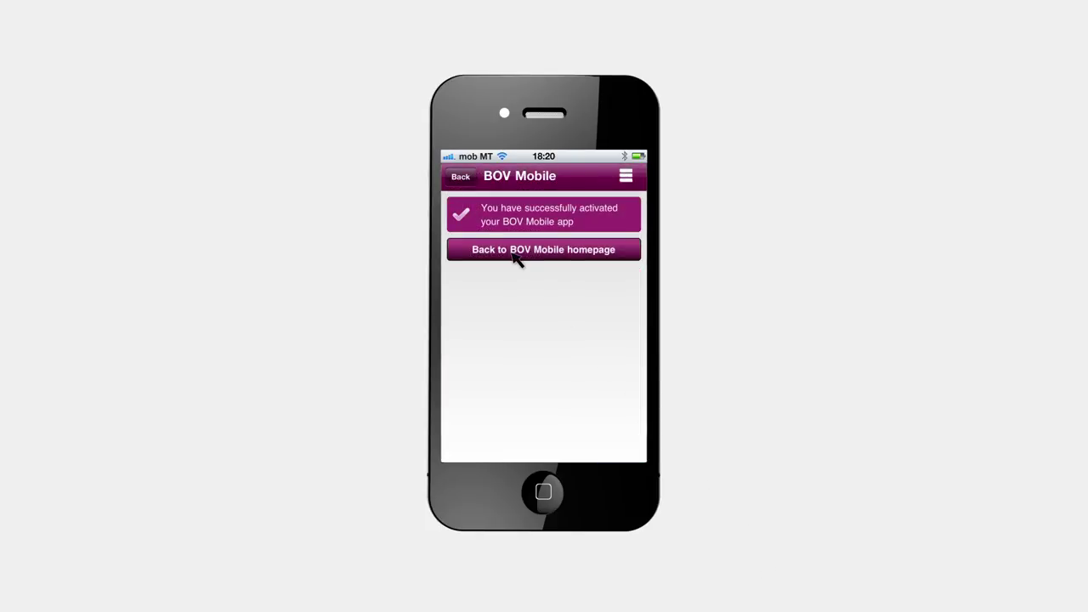
left_click(512, 254)
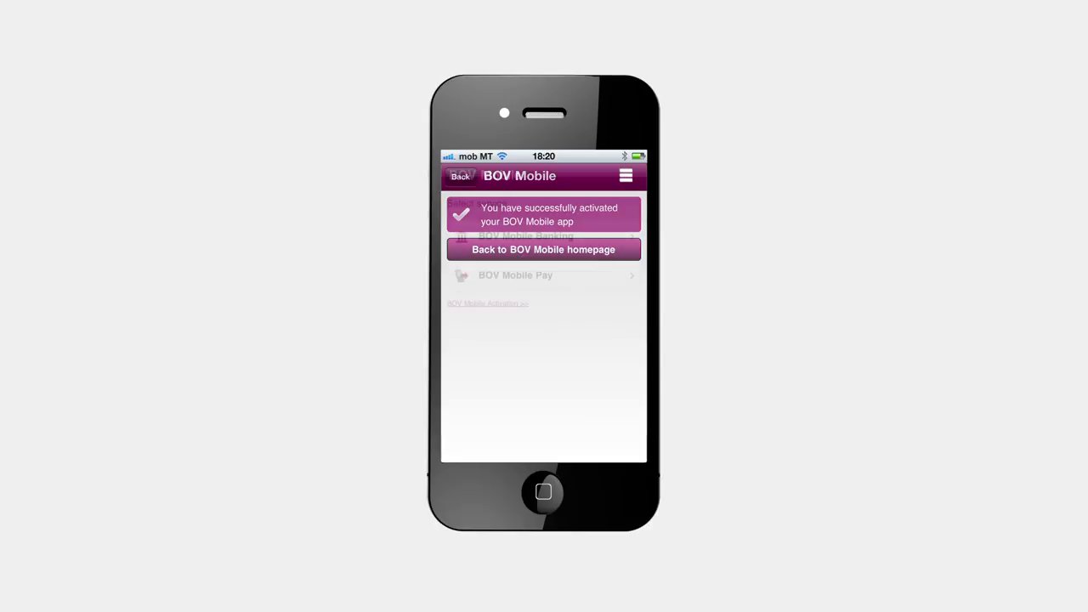